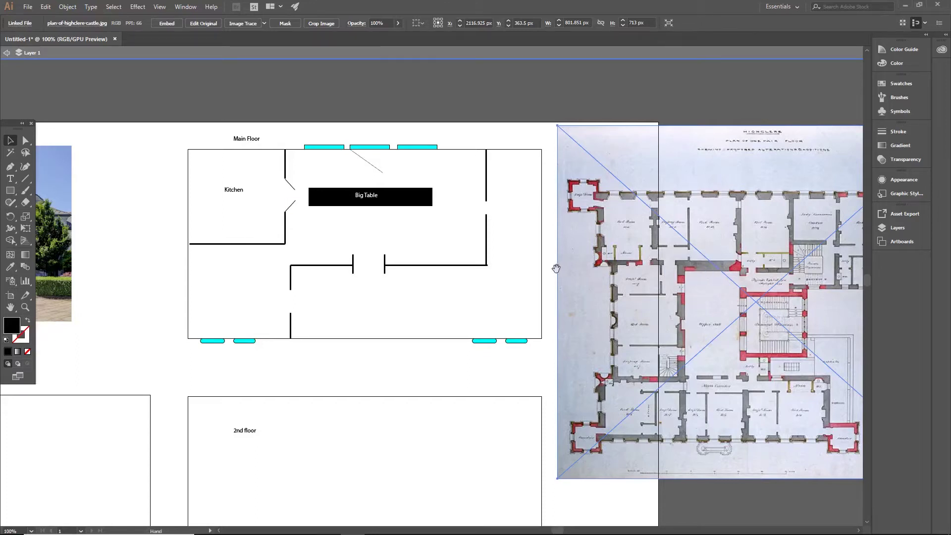
Deselect the castle floor plan image and exit the layer's isolation mode
left_click(638, 117)
left_click_drag(625, 222, 488, 184)
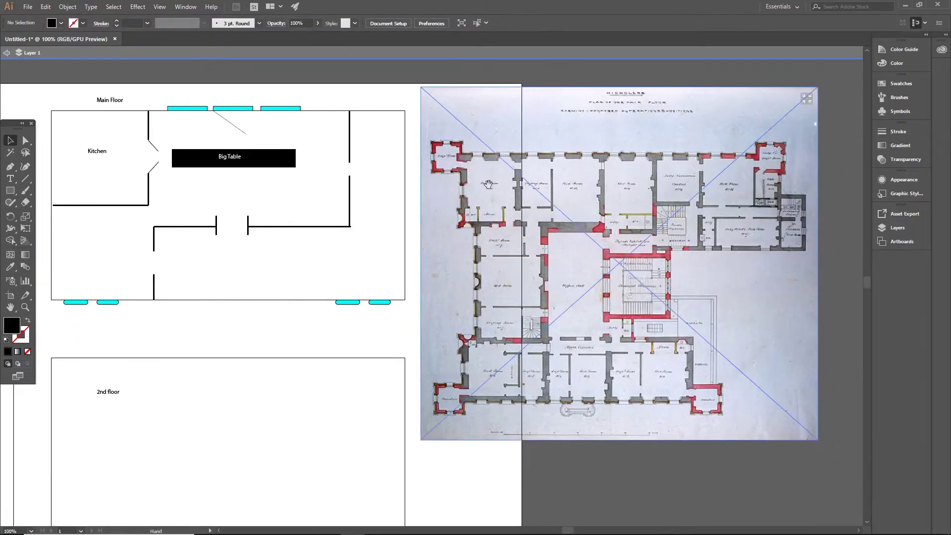
left_click(6, 52)
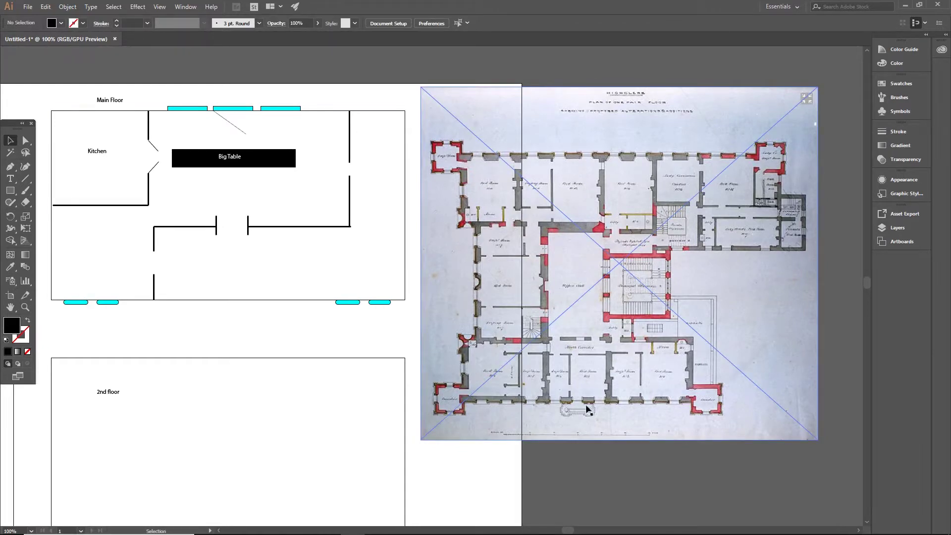
left_click_drag(511, 275, 589, 299)
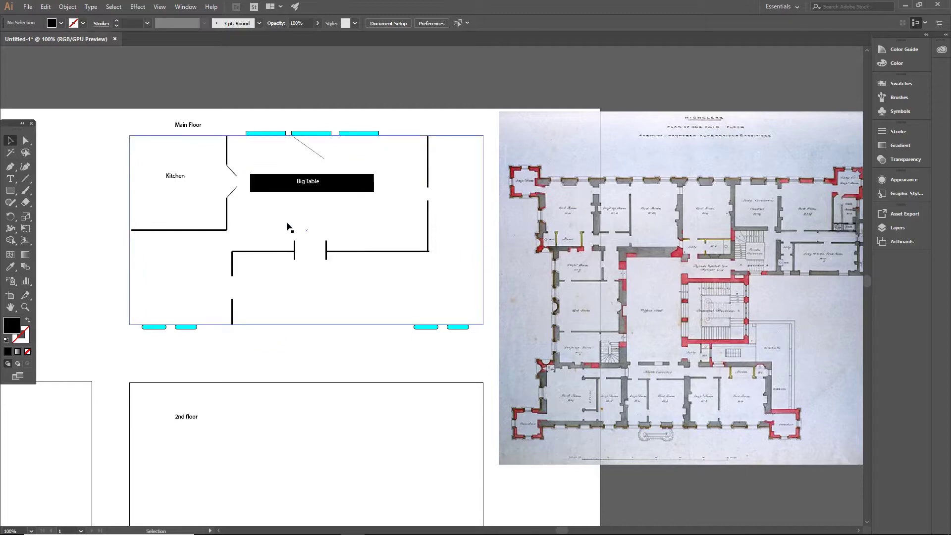
left_click_drag(319, 283, 322, 313)
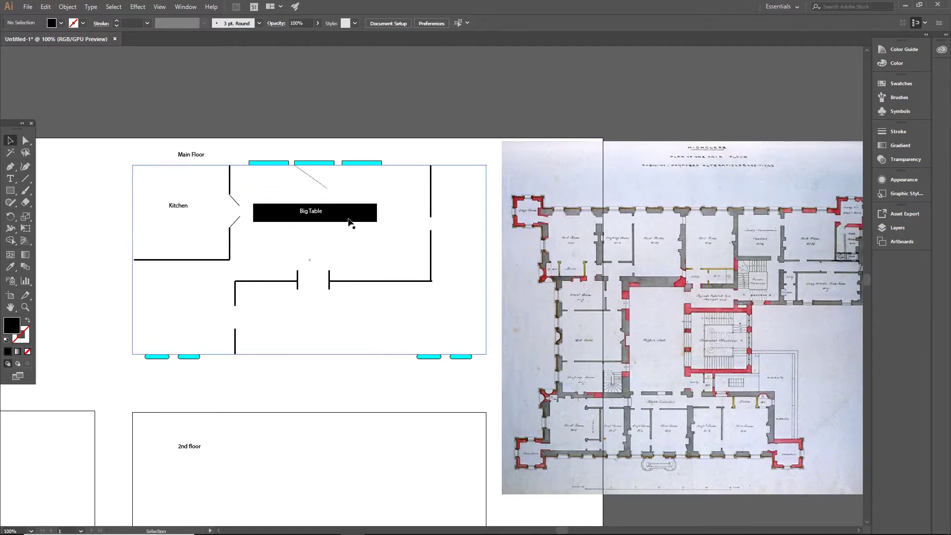
left_click_drag(391, 307, 346, 288)
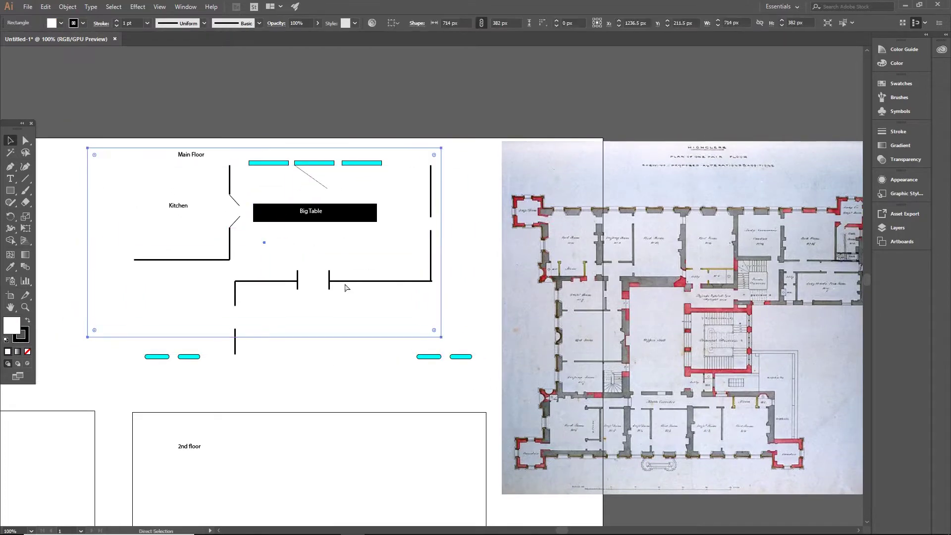
key("ctrl+z")
Examine the staircases in the castle floor plan as a reference for the main floor drawing
left_click(345, 281)
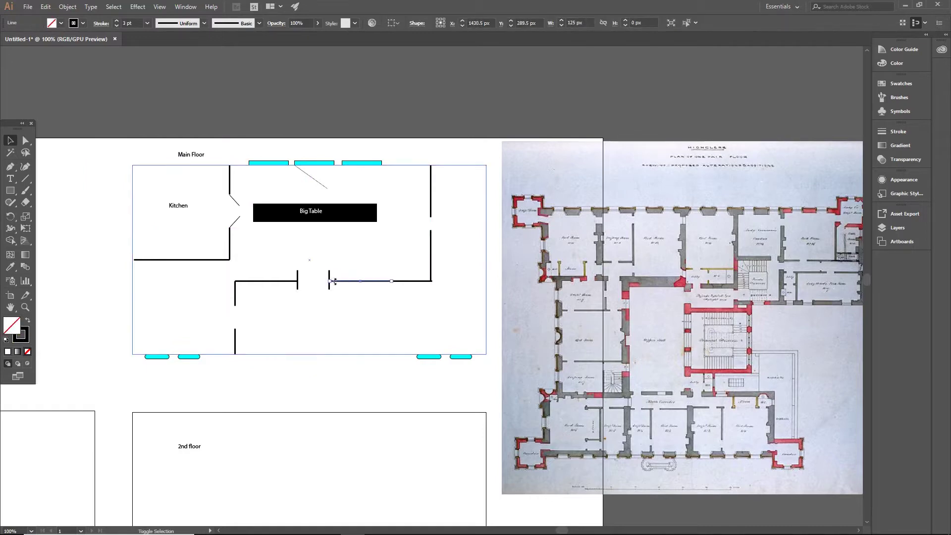
scroll(358, 315, "up", 3)
scroll(358, 316, "down", 4)
left_click(358, 286, "ctrl")
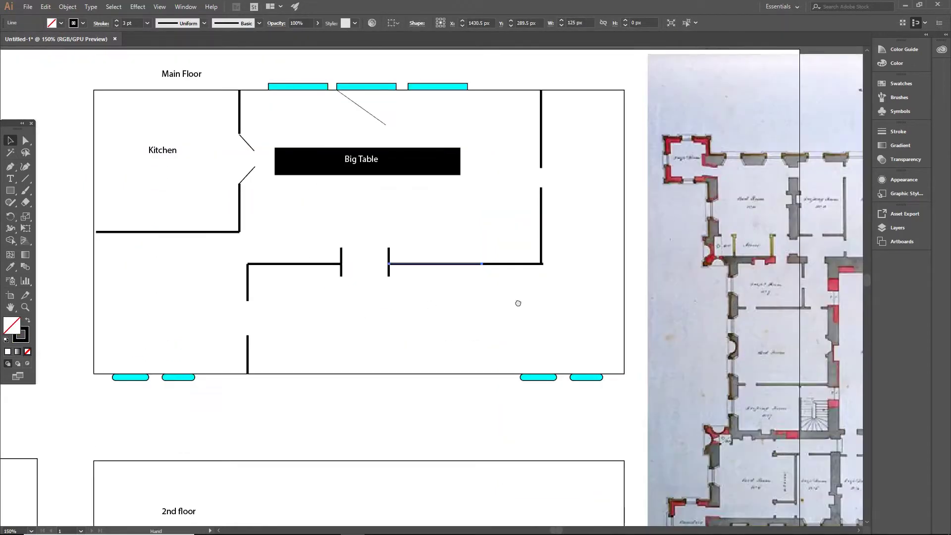
left_click_drag(518, 303, 395, 310)
left_click_drag(844, 421, 692, 389)
left_click_drag(200, 264, 413, 345)
left_click_drag(311, 338, 351, 334)
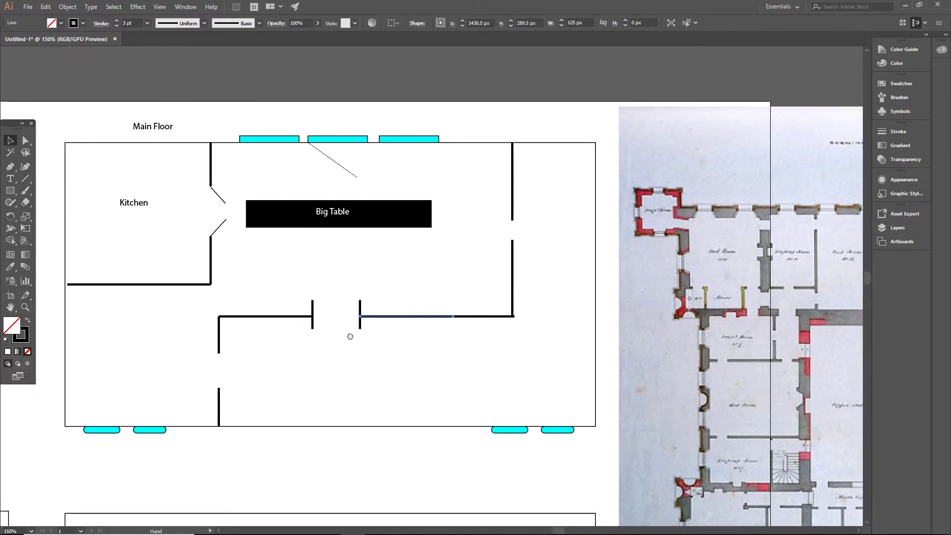
scroll(427, 261, "down", 3)
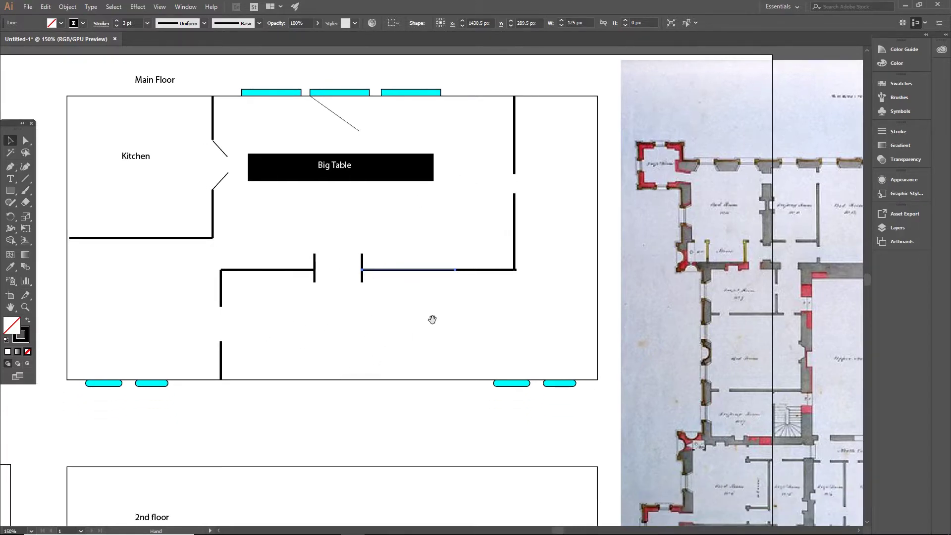
left_click_drag(432, 319, 136, 295)
left_click_drag(667, 321, 644, 278)
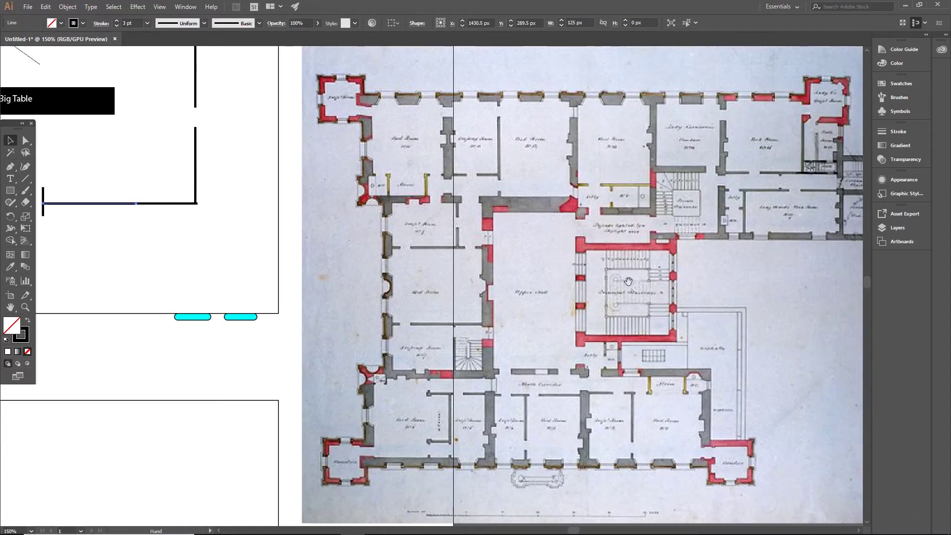
left_click(641, 271)
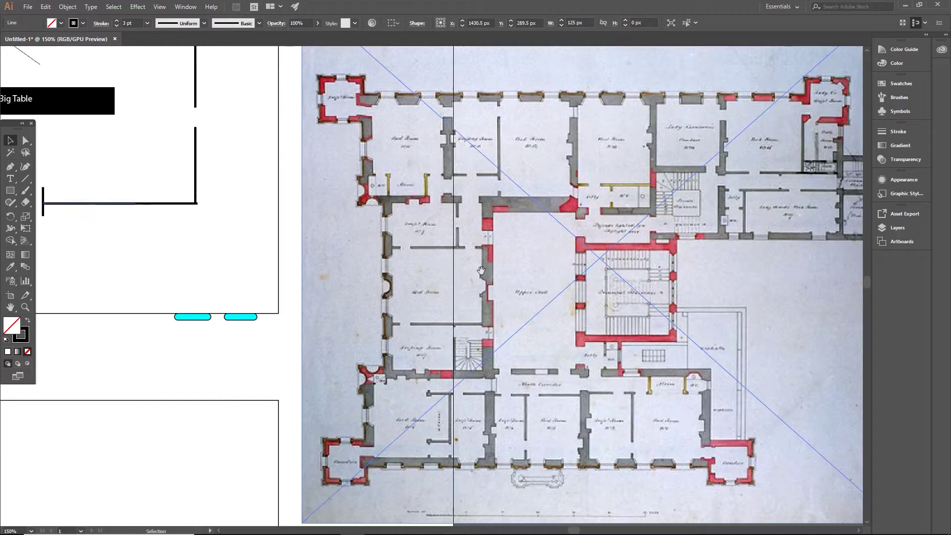
left_click_drag(481, 270, 713, 330)
left_click_drag(255, 312, 356, 298)
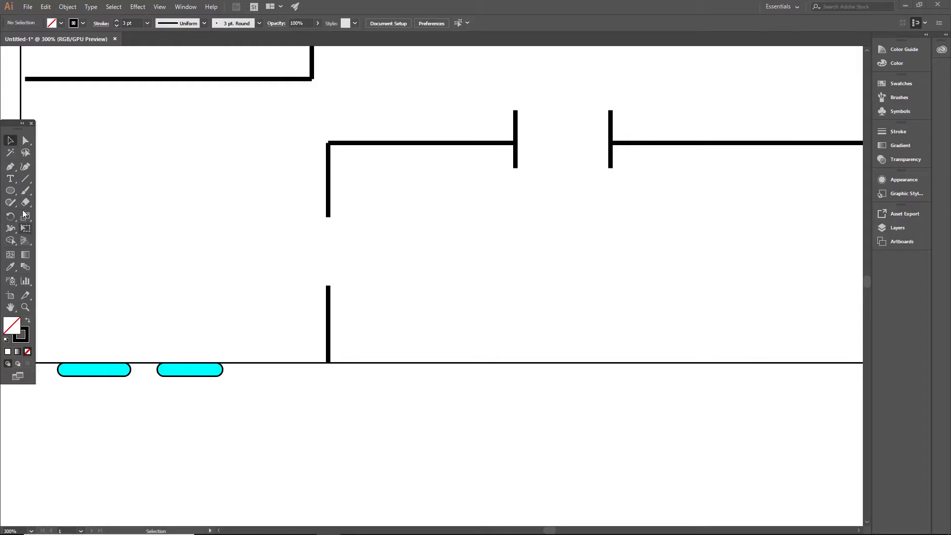
Draw a horizontal 54 × 6 px rectangle with a 0.5 pt stroke as a stair tread below the inner wall of the main floor
left_click_drag(10, 191, 44, 215)
key("m")
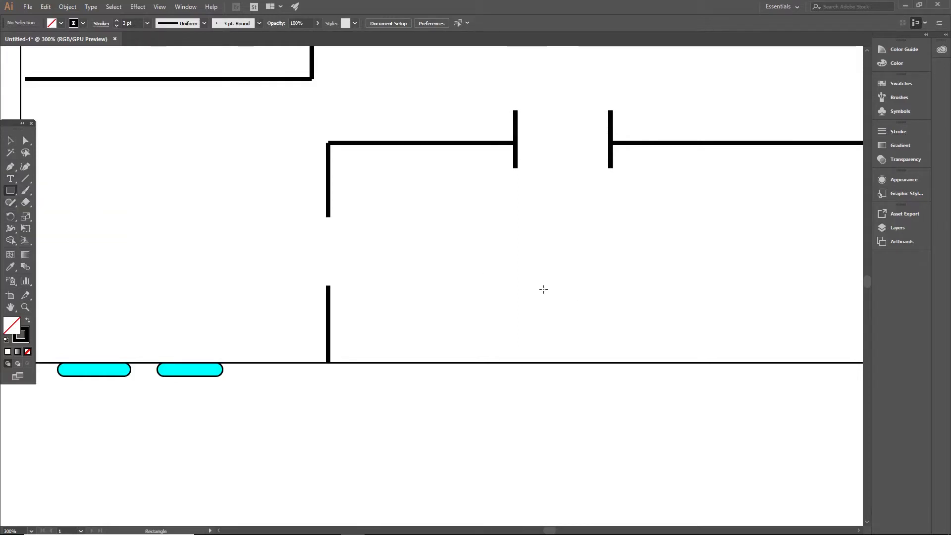
left_click(117, 27)
left_click(117, 26)
left_click(117, 26)
left_click(117, 26)
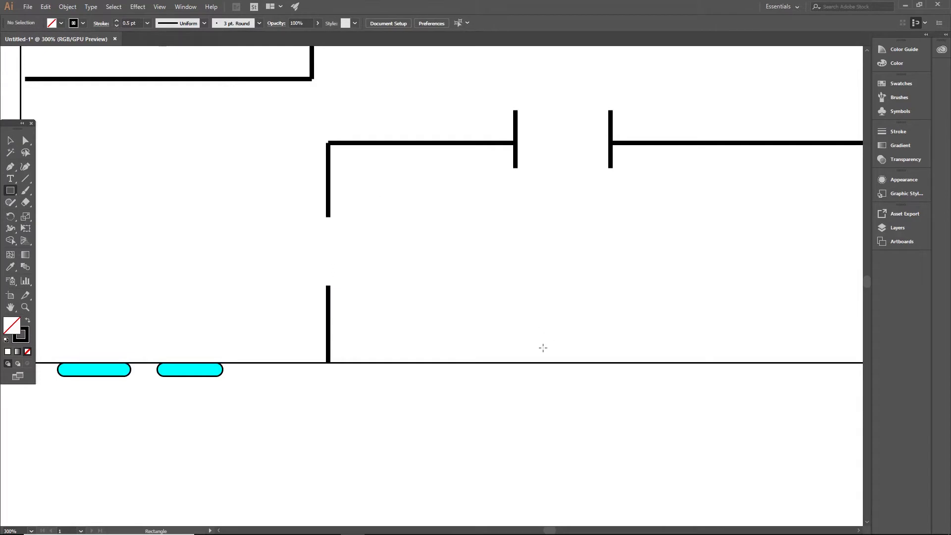
left_click_drag(420, 298, 501, 306)
key("v")
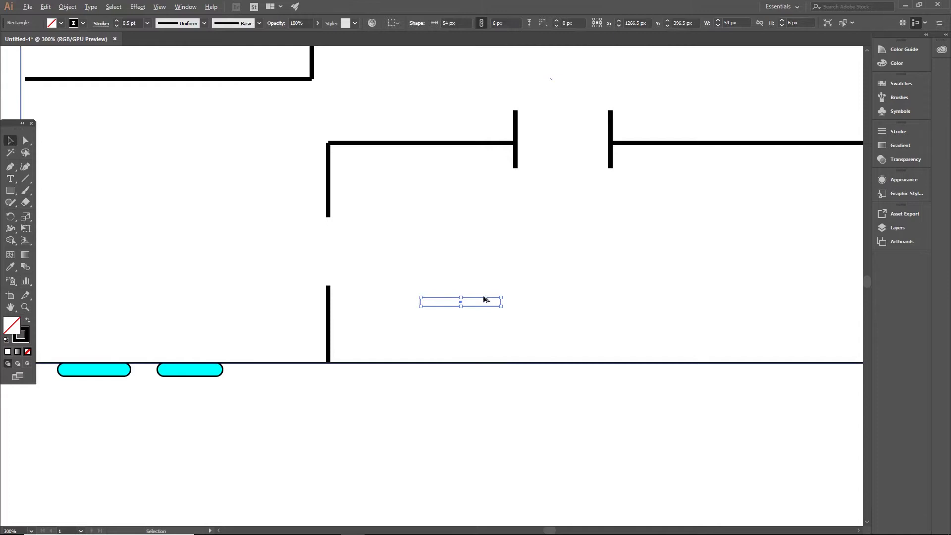
Duplicate the tread upward into a stack of six, topped by a 54 × 41 px landing with a thicker stroke
left_click_drag(492, 301, 462, 193)
left_click(496, 306)
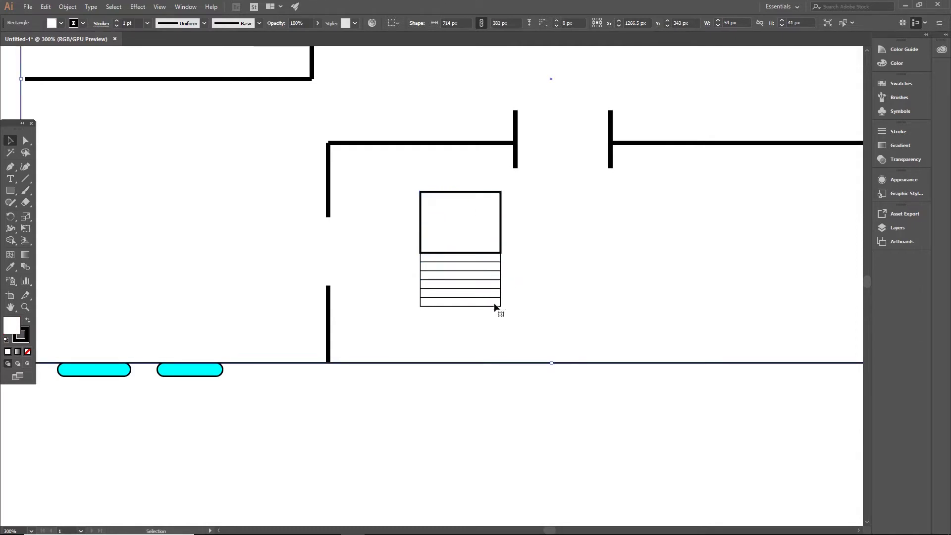
mouse_move(457, 309)
left_mouse_down()
mouse_move(491, 261)
mouse_move(458, 320)
left_mouse_up()
left_click(485, 306)
left_click_drag(541, 308, 483, 269)
key("ctrl+z")
left_click(506, 389)
Duplicate the landing and its six treads, rotate the copy 90 degrees, and place its treads against the original landing's left edge
left_click_drag(447, 447, 502, 270)
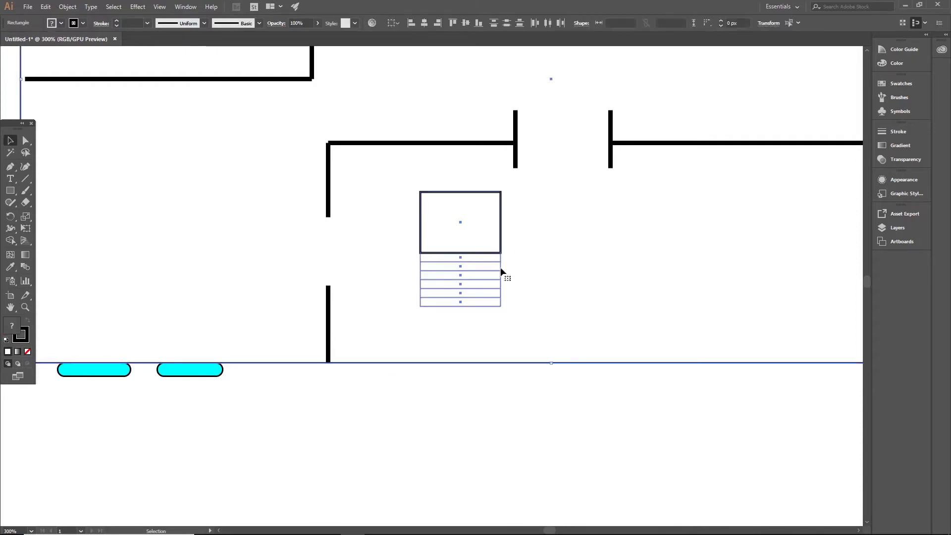
left_click(527, 363, "shift")
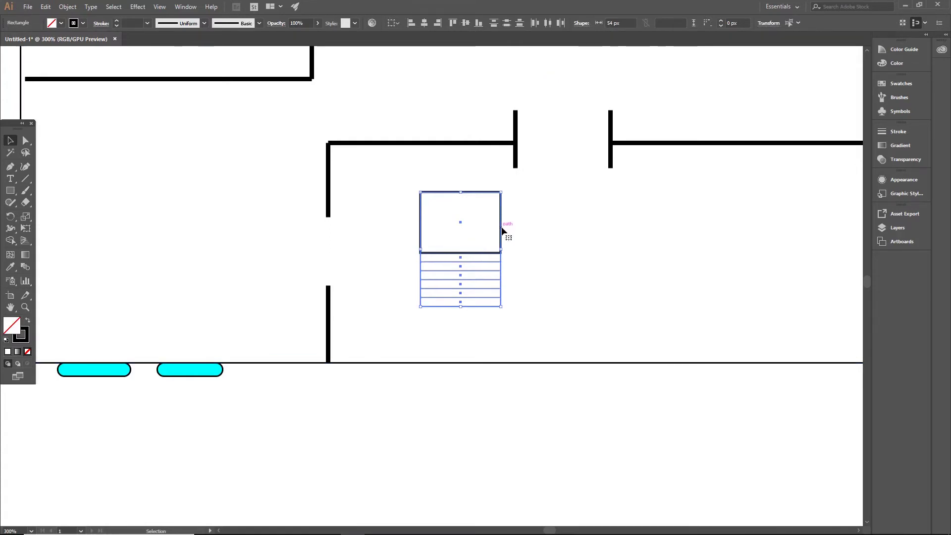
left_click_drag(502, 232, 589, 230)
left_click_drag(591, 192, 612, 283)
left_click_drag(597, 211, 471, 171)
Delete the rotated duplicate landing that overlaps the original one
left_click(483, 177)
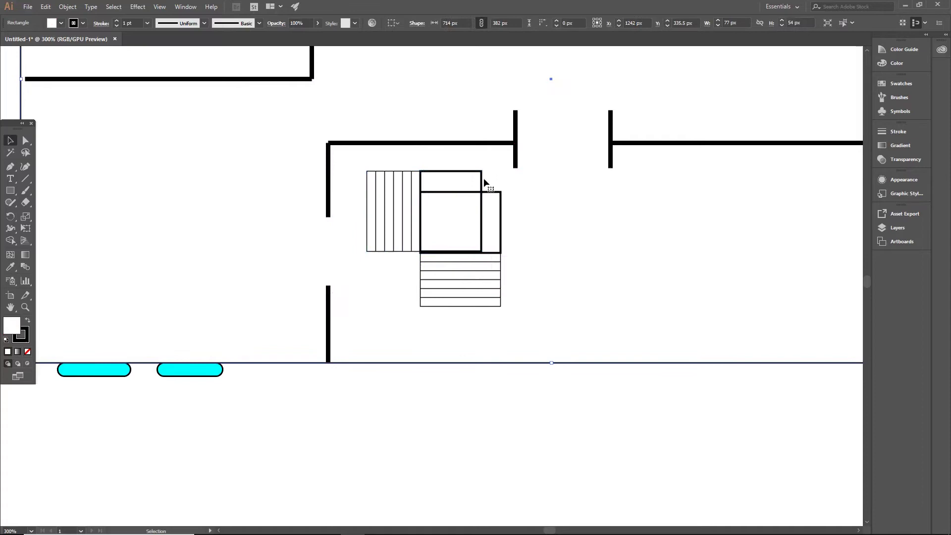
left_click(481, 182)
key("Delete")
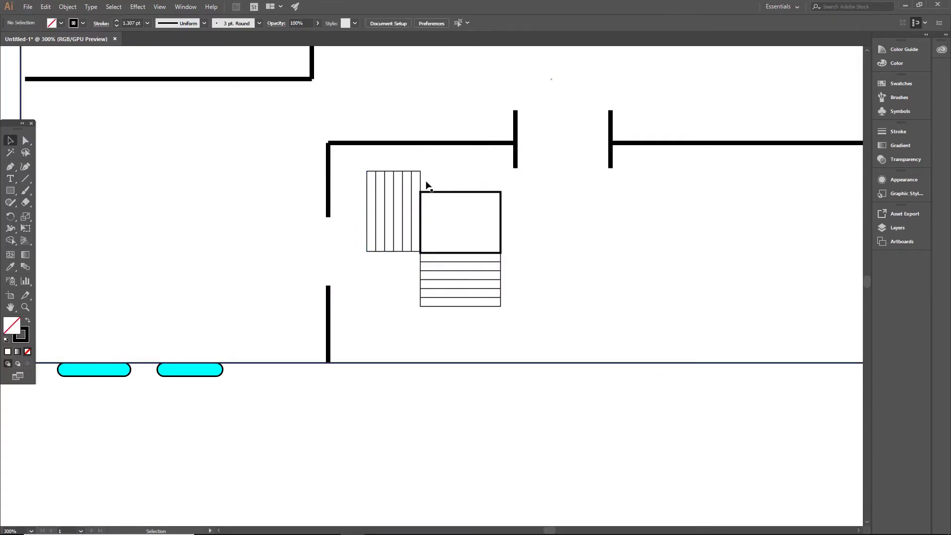
left_click(465, 184)
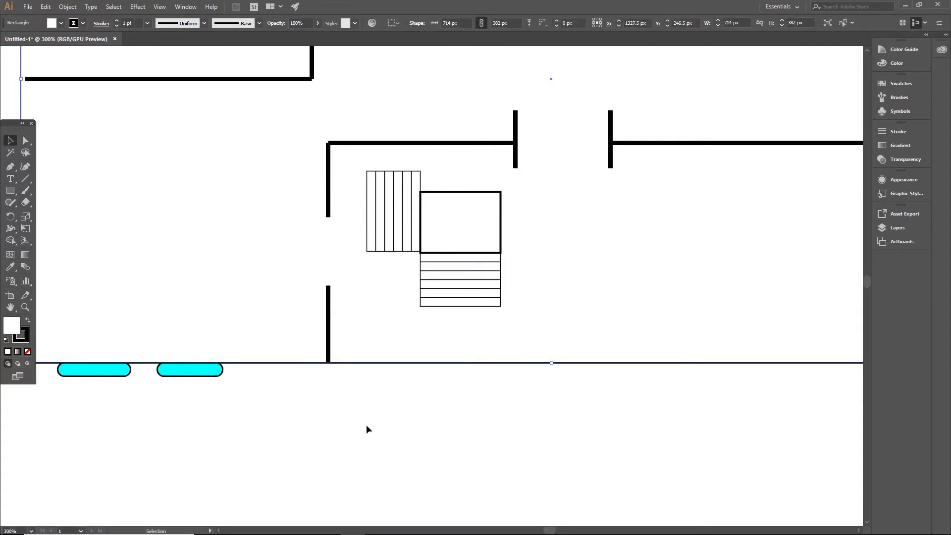
left_click_drag(366, 426, 443, 174)
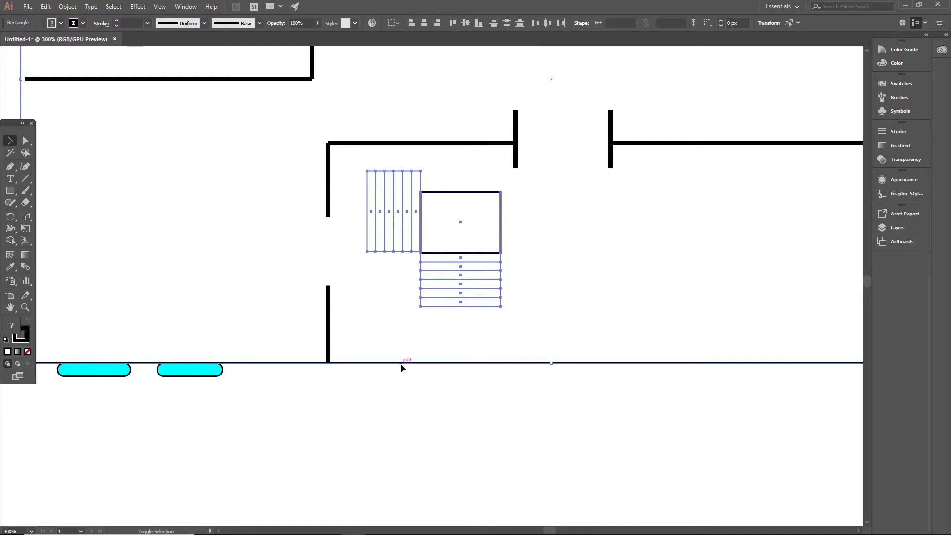
left_click(390, 171)
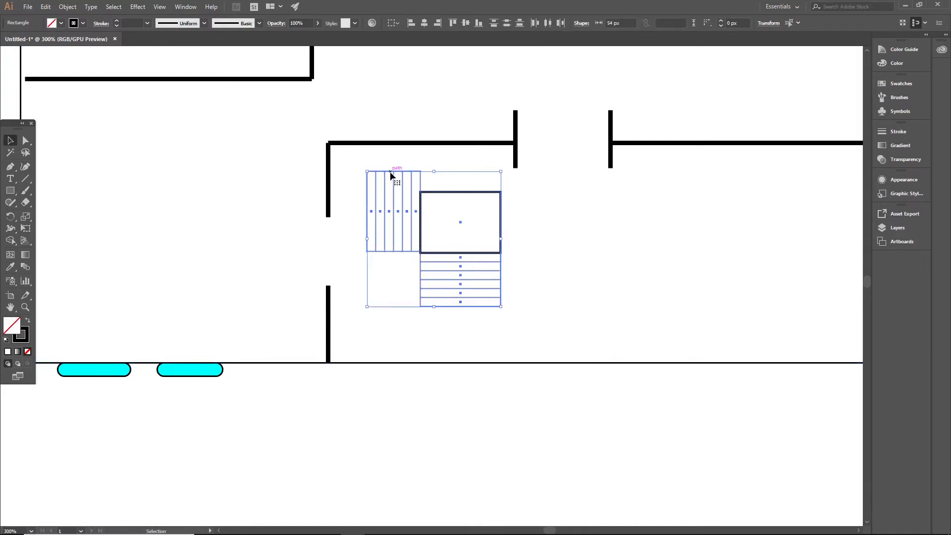
left_click_drag(434, 171, 432, 191)
key("ctrl+z")
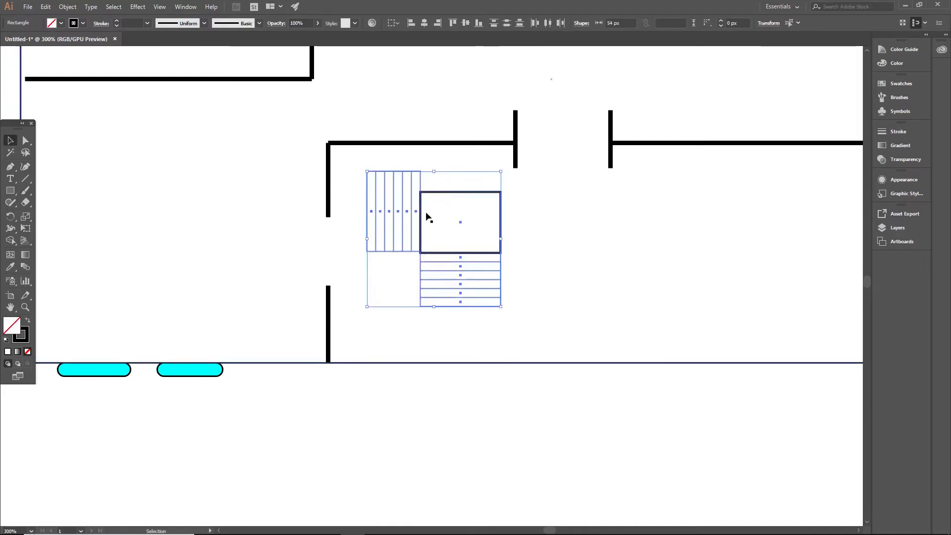
left_click(378, 270)
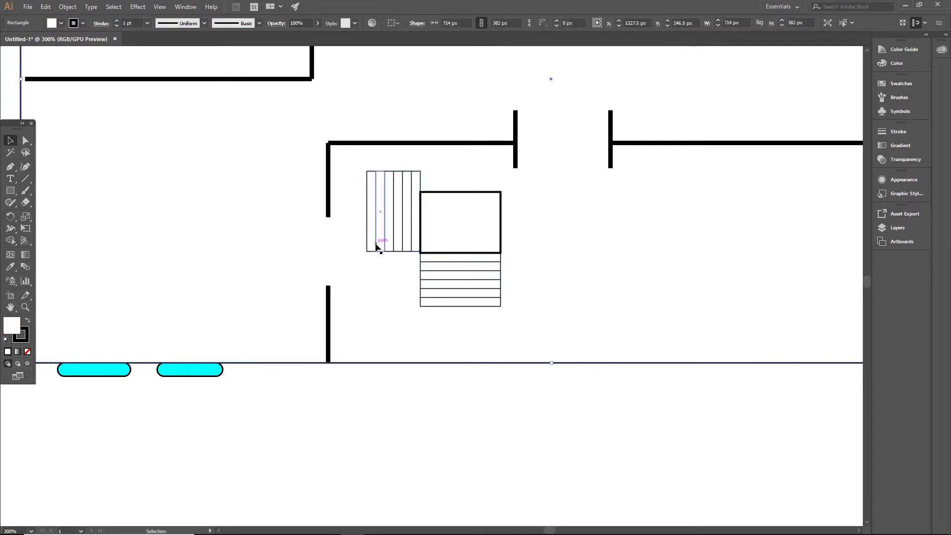
Shorten the six vertical treads together to about 39.5 px so the flight matches the landing's depth
left_click(376, 245)
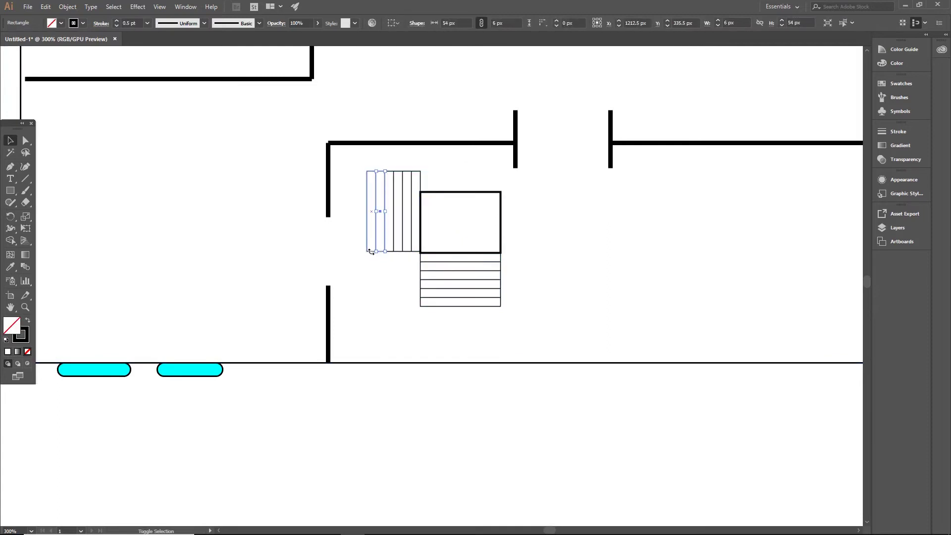
left_click(382, 231, "ctrl")
left_click(398, 289, "ctrl")
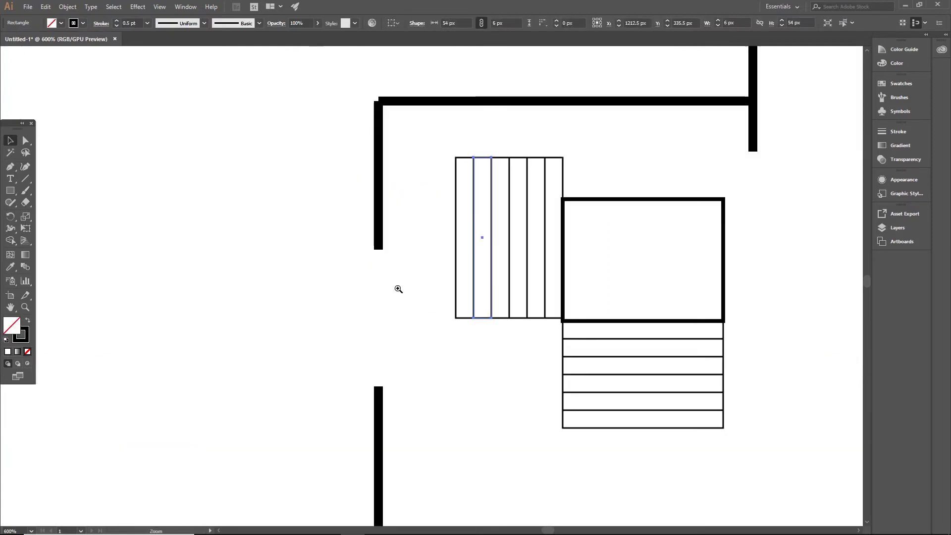
left_click(464, 318, "shift")
left_click(502, 318, "shift")
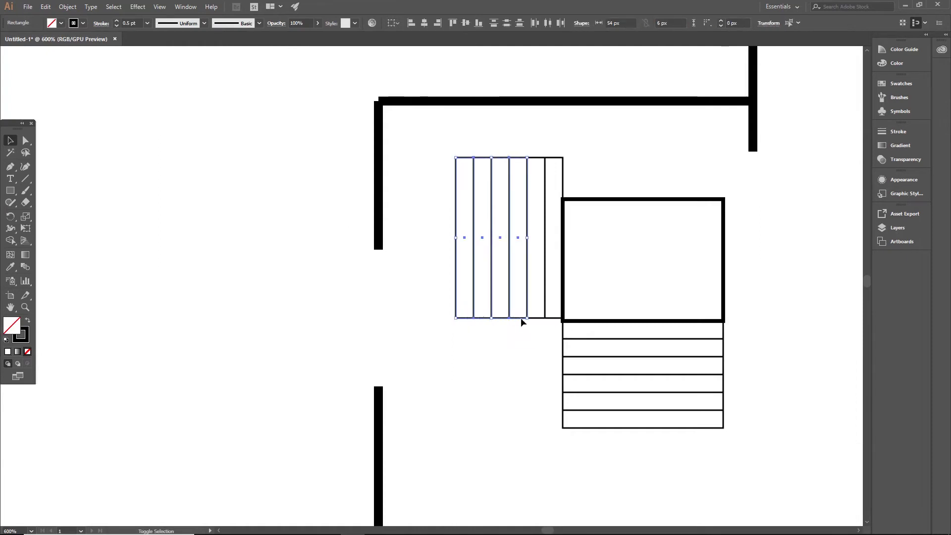
left_click(538, 318, "shift")
left_click(548, 318, "shift")
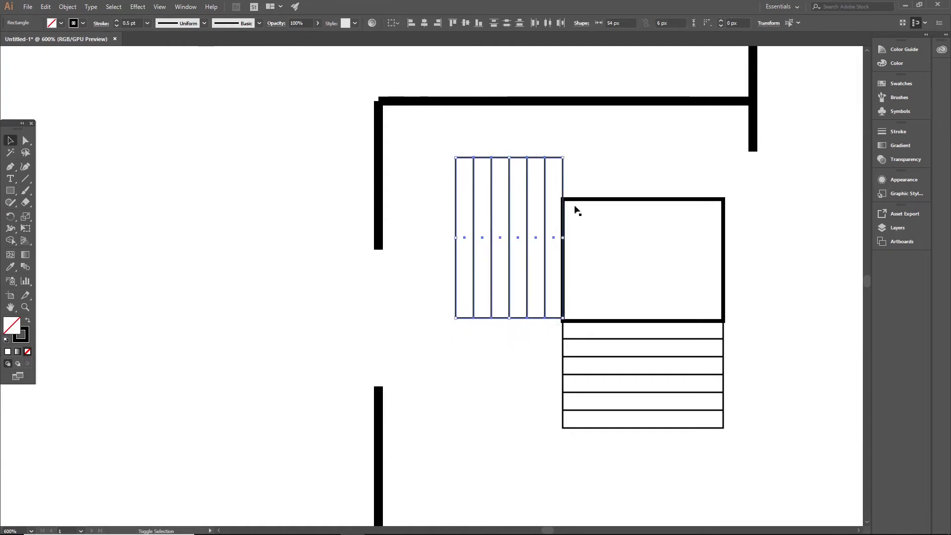
left_click_drag(511, 158, 510, 201)
Duplicate the lowest horizontal tread directly below itself to add a seventh step to the lower flight
key("space")
left_click_drag(502, 390, 460, 352)
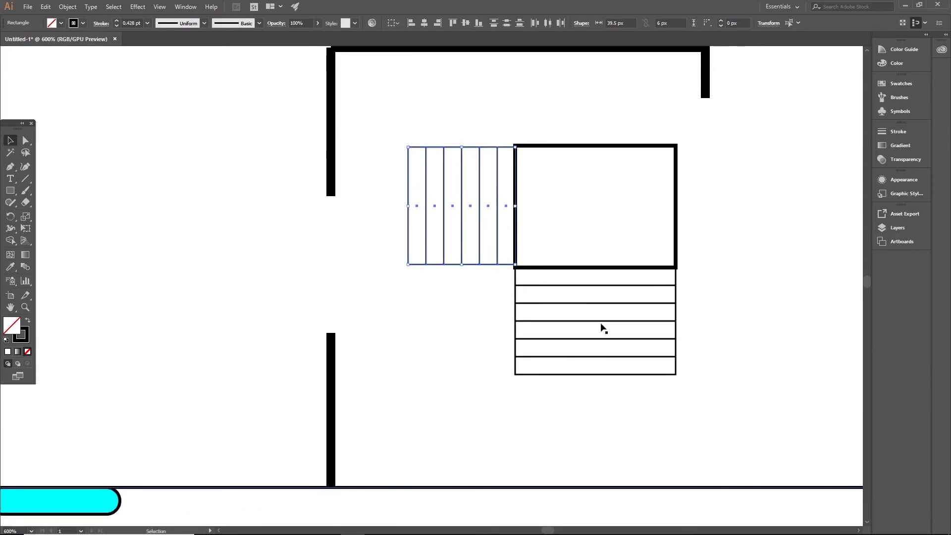
left_click(574, 374)
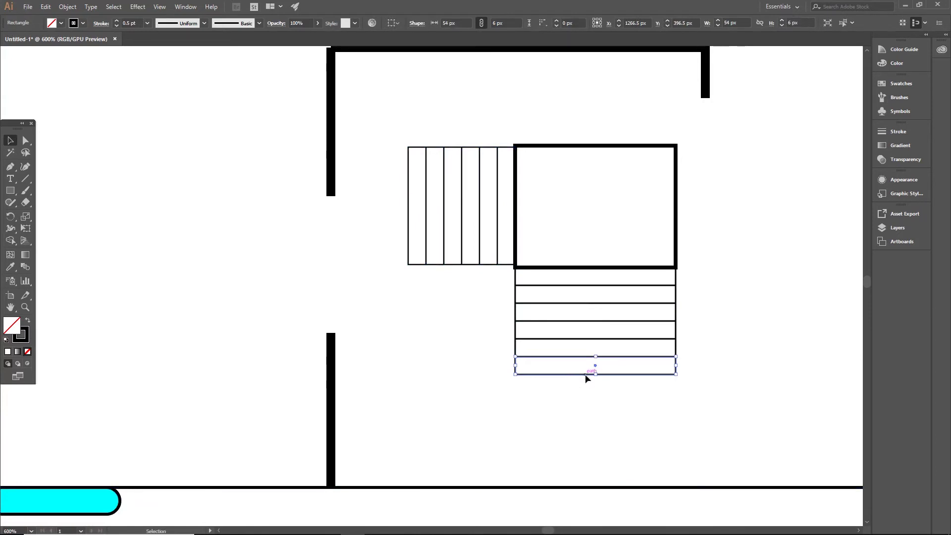
left_click_drag(584, 374, 584, 393)
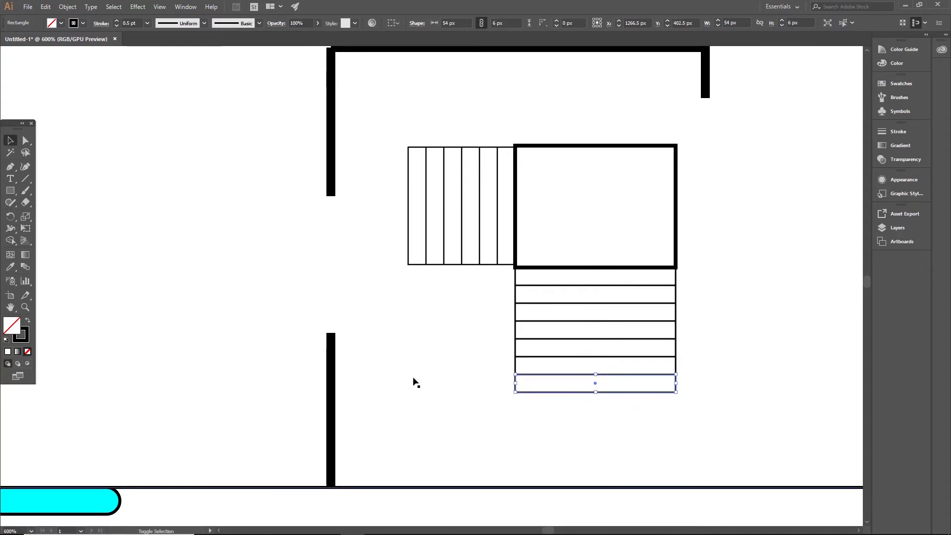
Move the whole staircase up against the underside of the horizontal wall, with the landing beside the doorway
left_click_drag(418, 509, 685, 158)
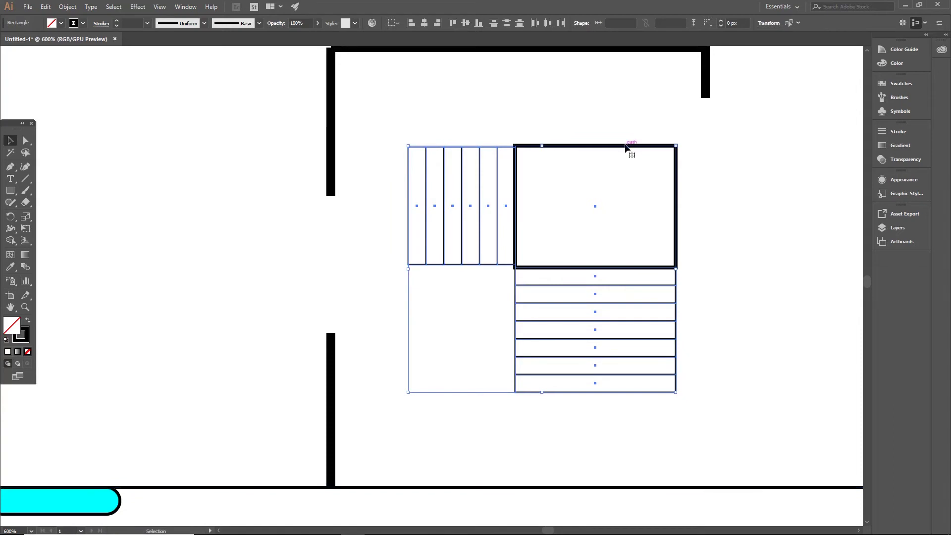
left_click_drag(628, 148, 649, 106)
Duplicate the vertical treads leftward until the upper flight reaches the vertical wall
left_click(444, 223)
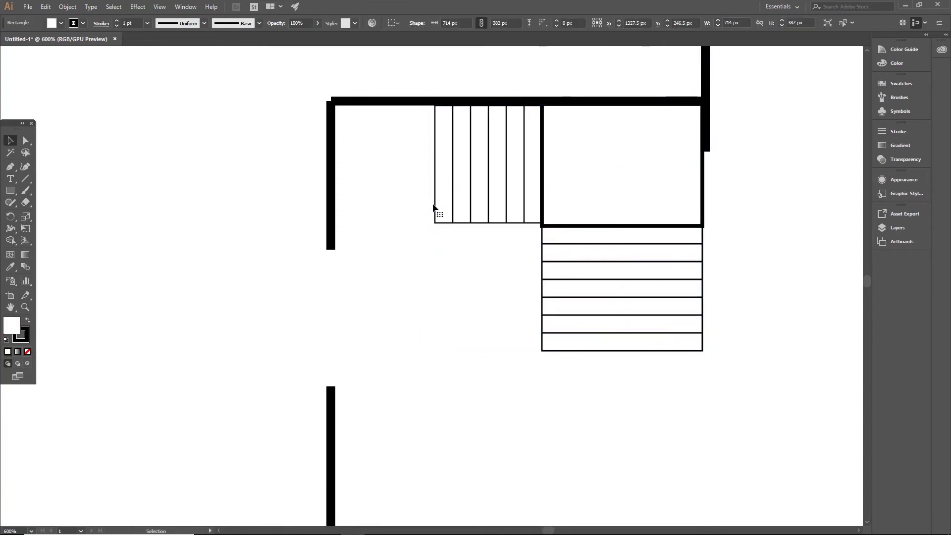
left_click_drag(436, 206, 329, 180)
left_click(478, 368)
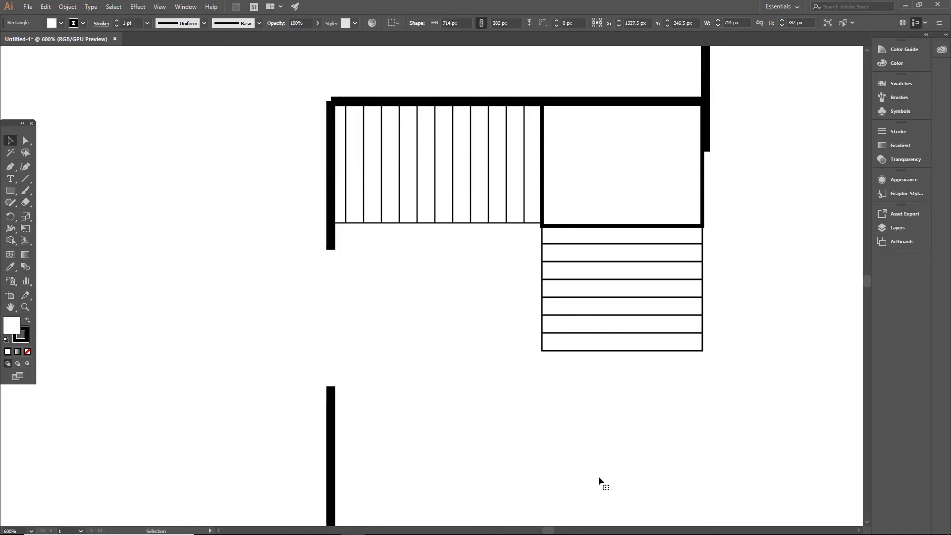
Draw a horizontal line about 349 px long below the Big Table and a vertical line about 191 px long from its east end to the outer wall
left_click(487, 338, "ctrl+alt")
left_click(510, 379, "ctrl+alt")
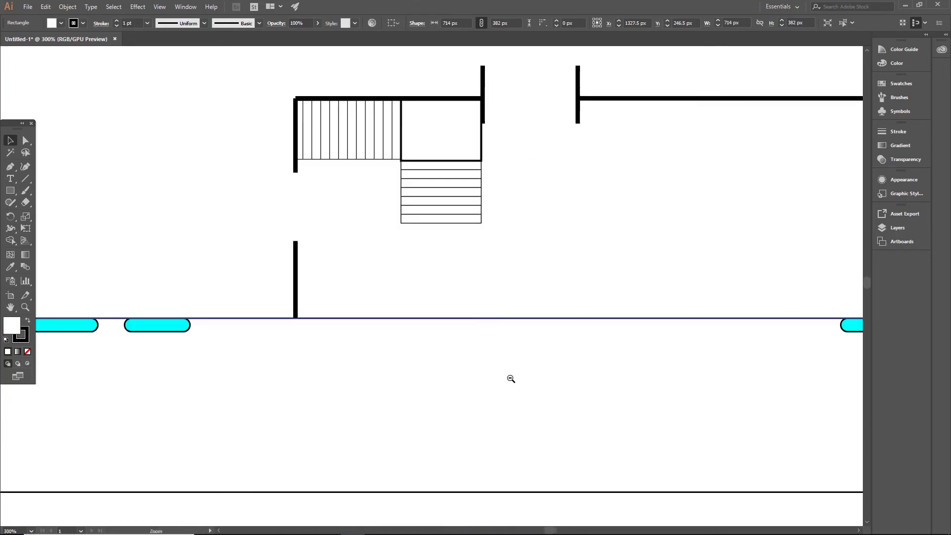
left_click_drag(484, 277, 469, 376)
left_click(483, 301, "ctrl+alt")
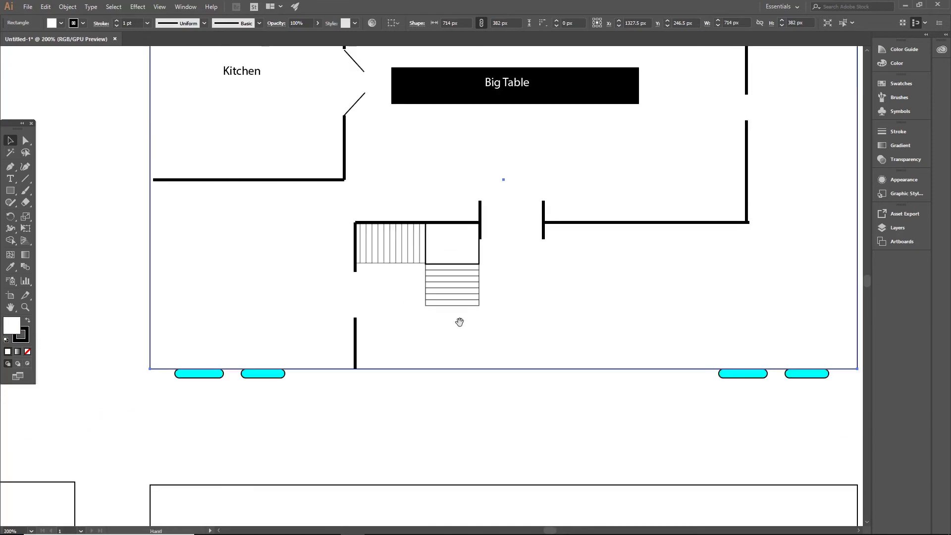
left_click_drag(460, 323, 487, 397)
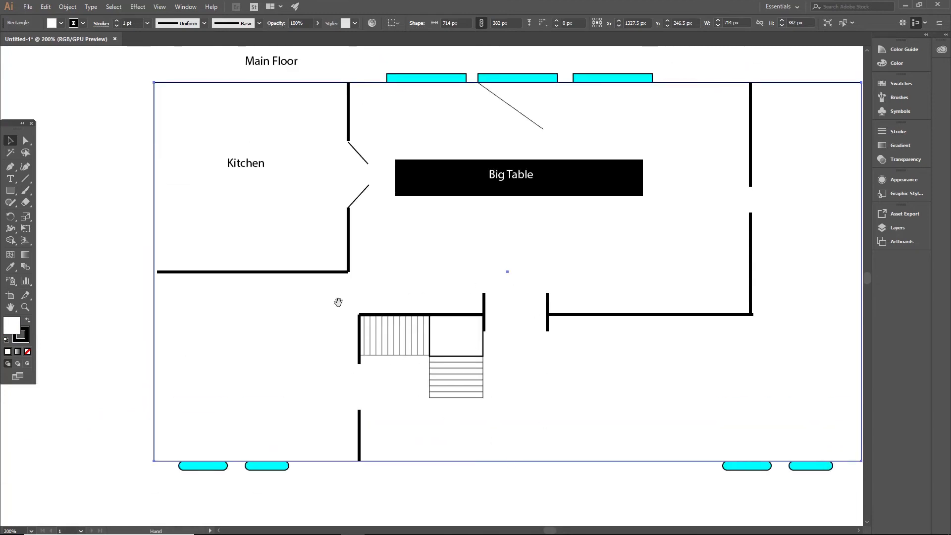
left_click_drag(528, 399, 524, 431)
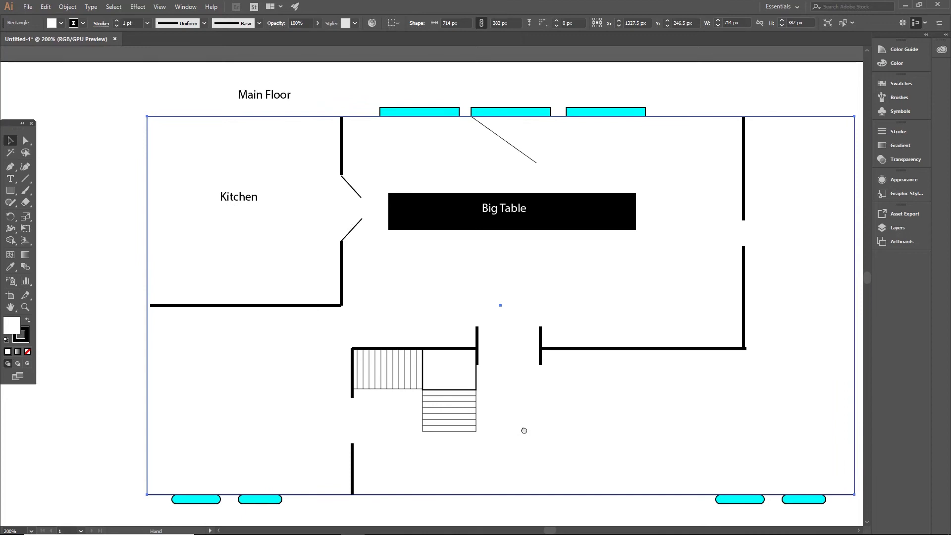
left_click_drag(359, 337, 373, 260)
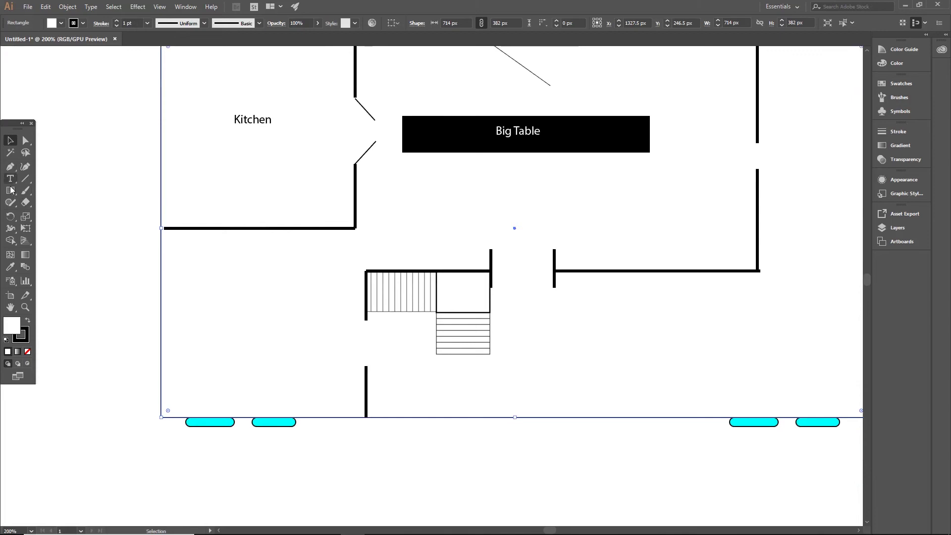
left_click(25, 179)
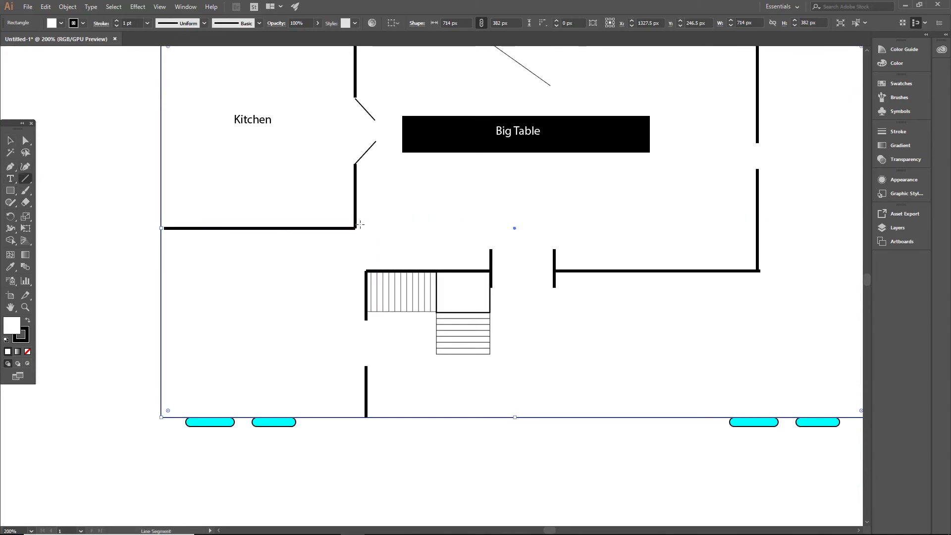
left_click_drag(365, 228, 656, 278)
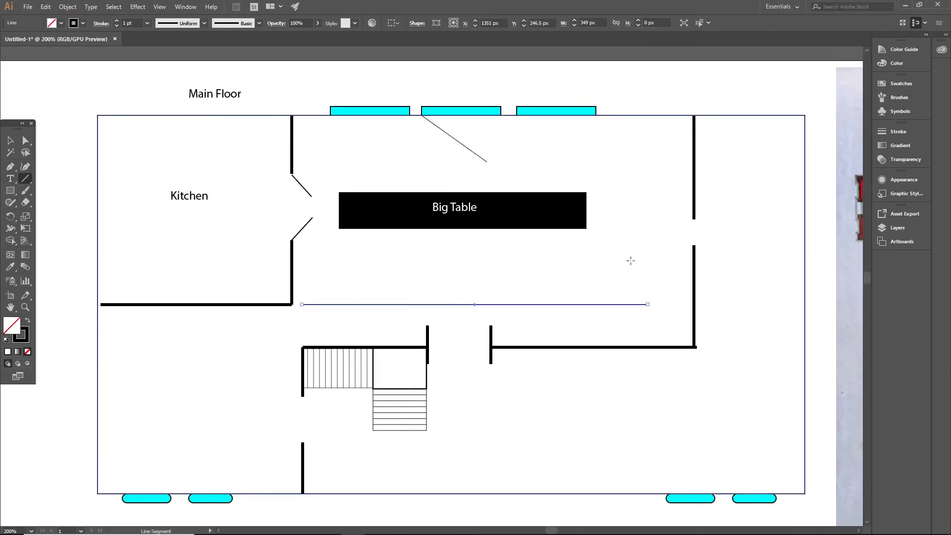
left_click_drag(647, 117, 649, 306)
key("v")
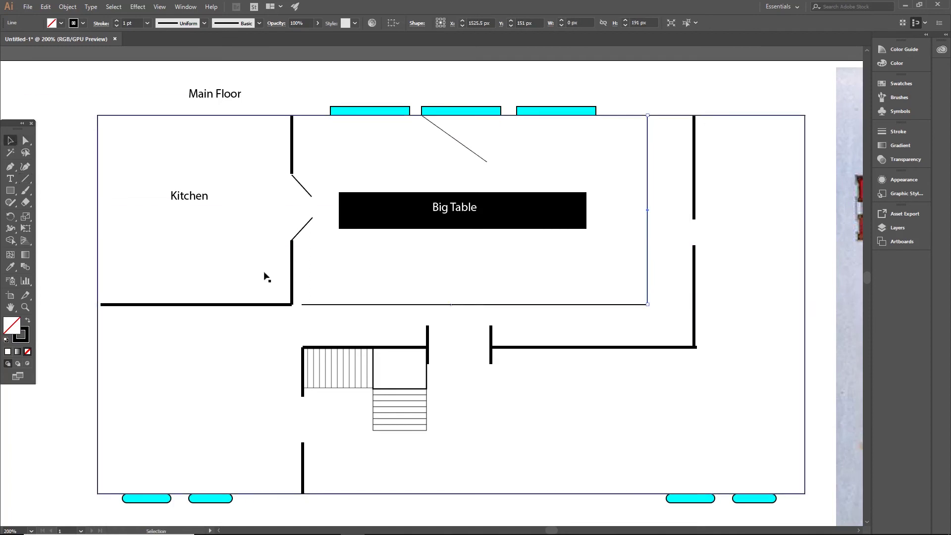
Set the stroke weight of the two new lines around the Big Table to 3 pt so they match the walls
left_click(610, 305)
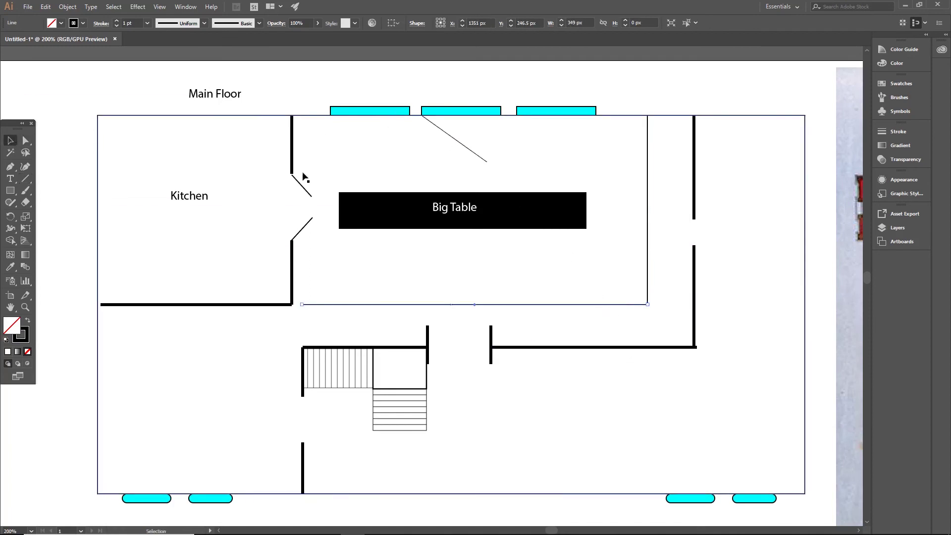
left_click(648, 240, "shift")
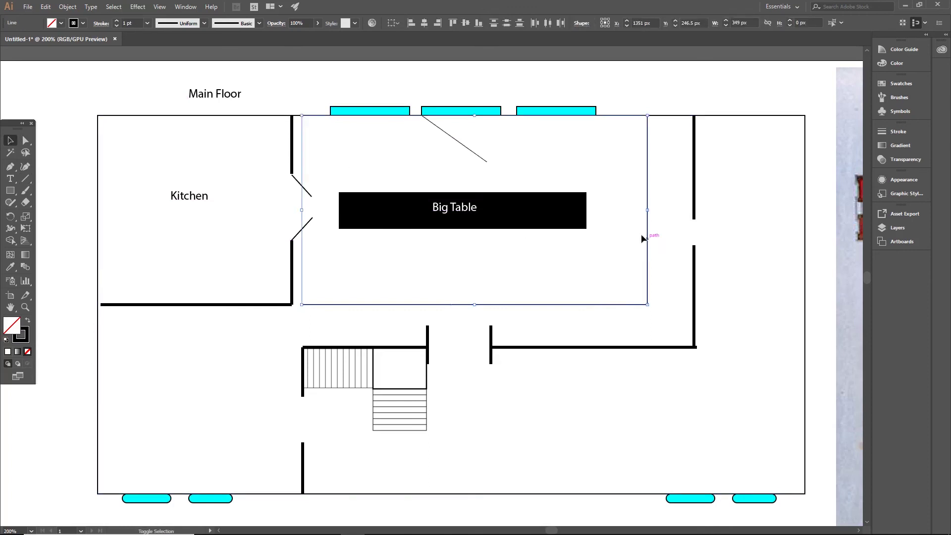
left_click(116, 21)
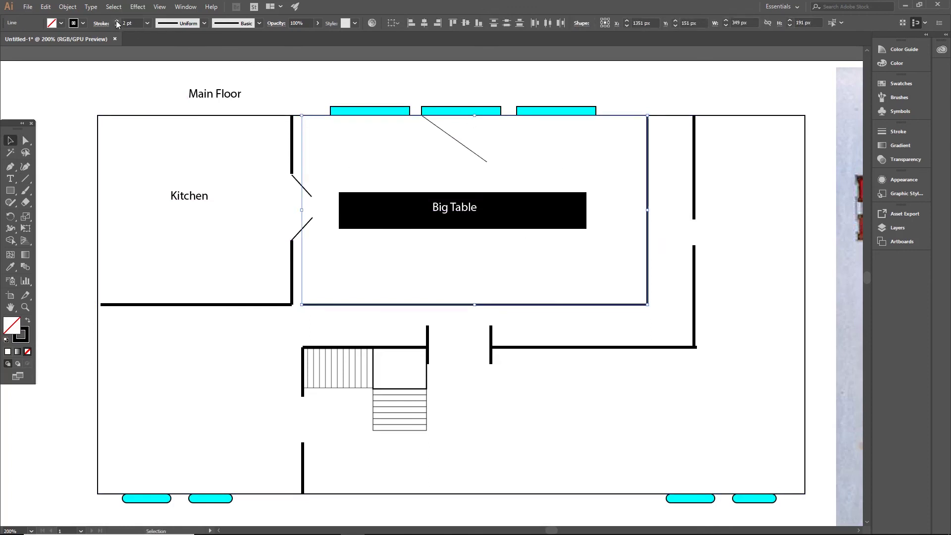
left_click(115, 21)
left_click(85, 98)
Examine the castle plan's rooms, corridors and staircases and compare them with the main floor layout
mouse_move(587, 372)
left_mouse_down()
mouse_move(570, 359)
mouse_move(543, 303)
left_mouse_up()
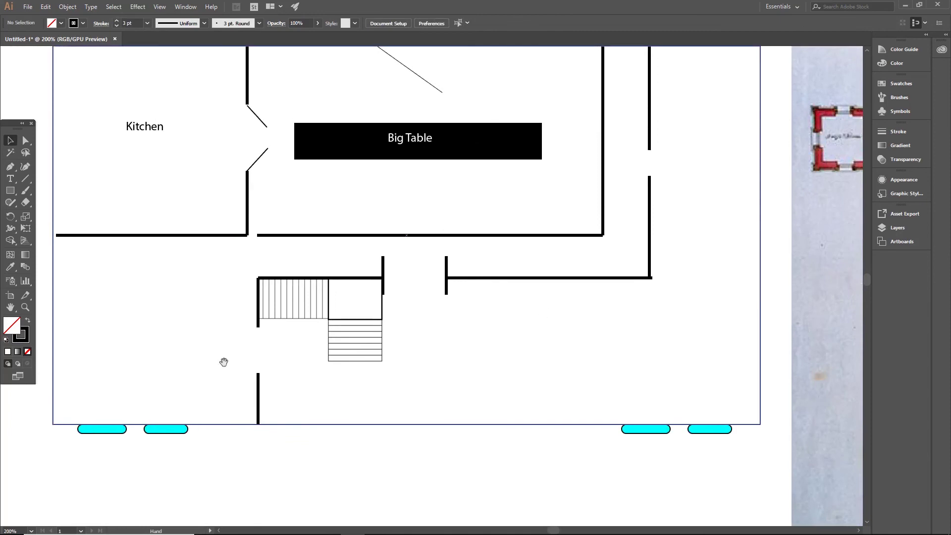
left_click_drag(484, 390, 468, 442)
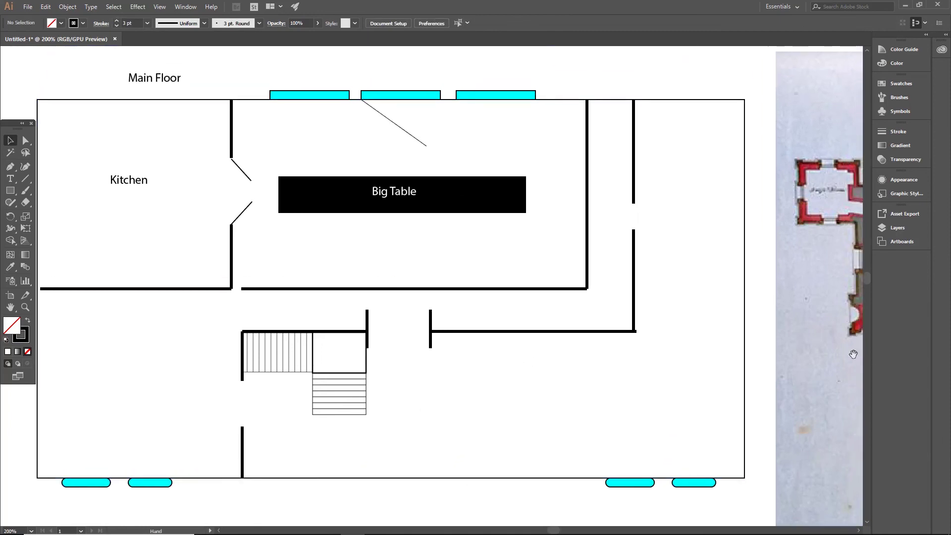
left_click_drag(853, 354, 332, 246)
left_click_drag(602, 435, 547, 427)
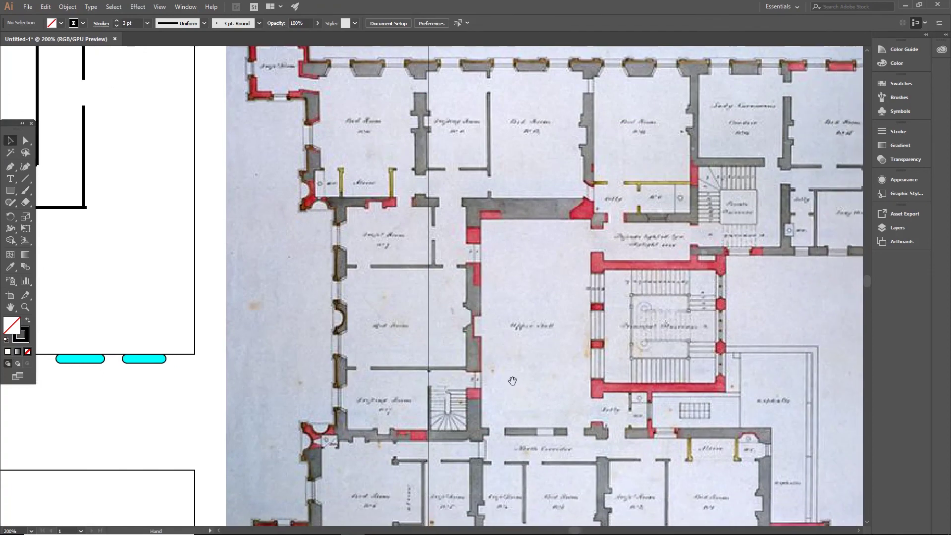
left_click_drag(564, 308, 397, 331)
left_click_drag(270, 280, 652, 370)
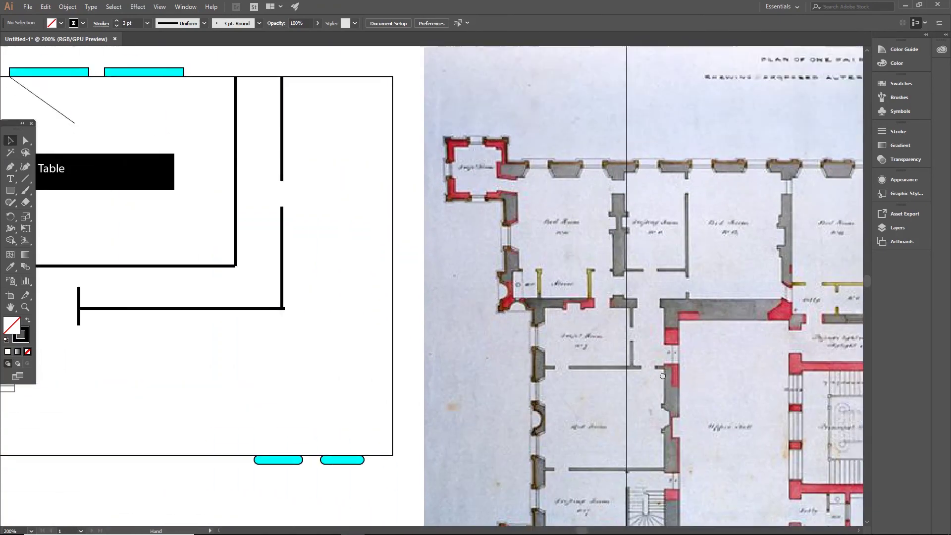
mouse_move(321, 306)
left_mouse_down()
mouse_move(565, 376)
mouse_move(595, 345)
left_mouse_up()
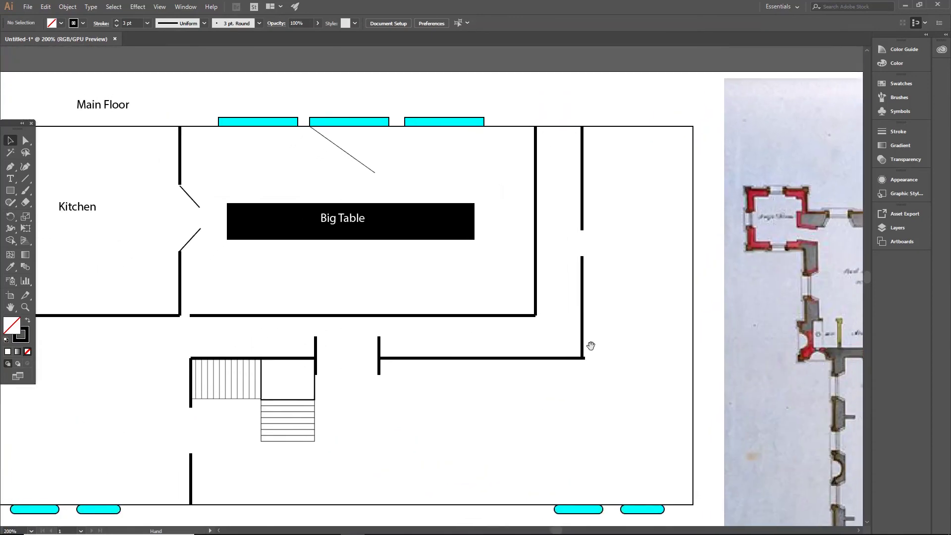
left_click_drag(222, 307, 291, 259)
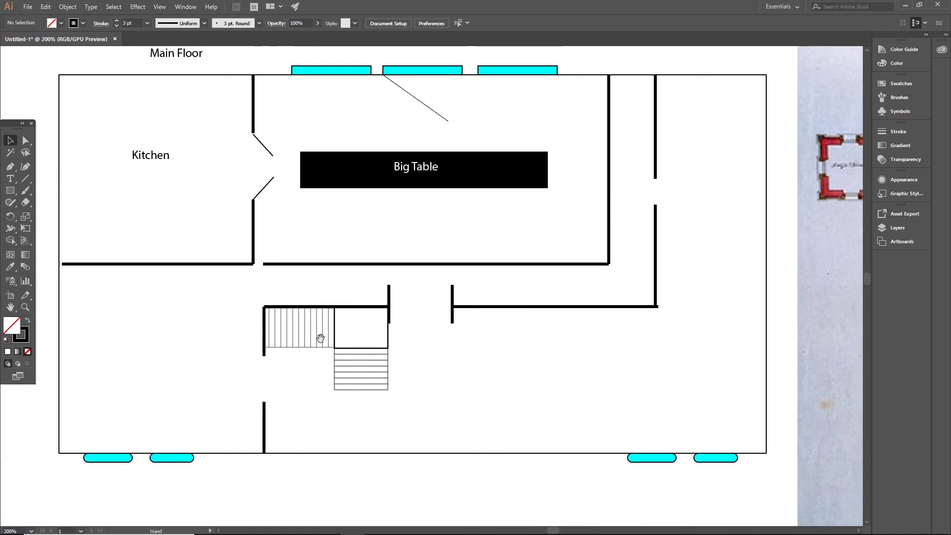
left_click_drag(365, 300, 374, 330)
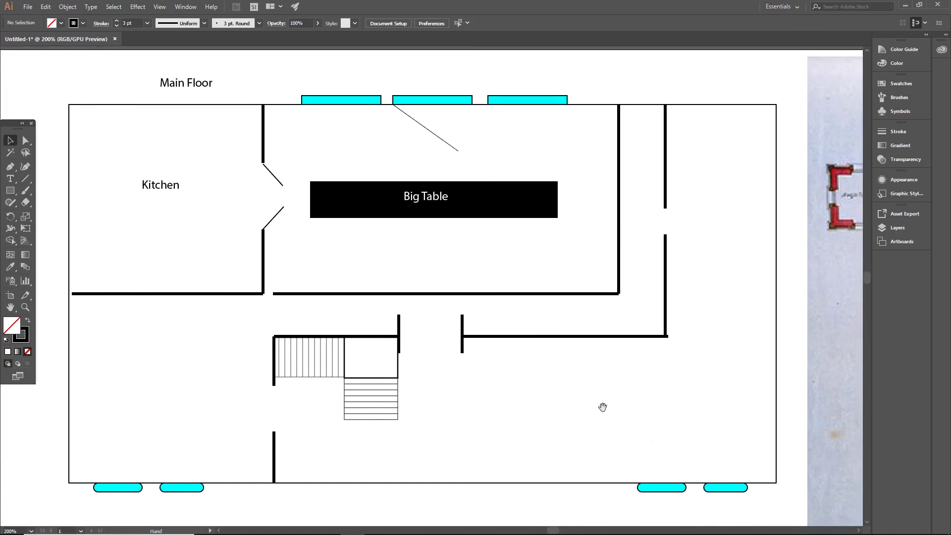